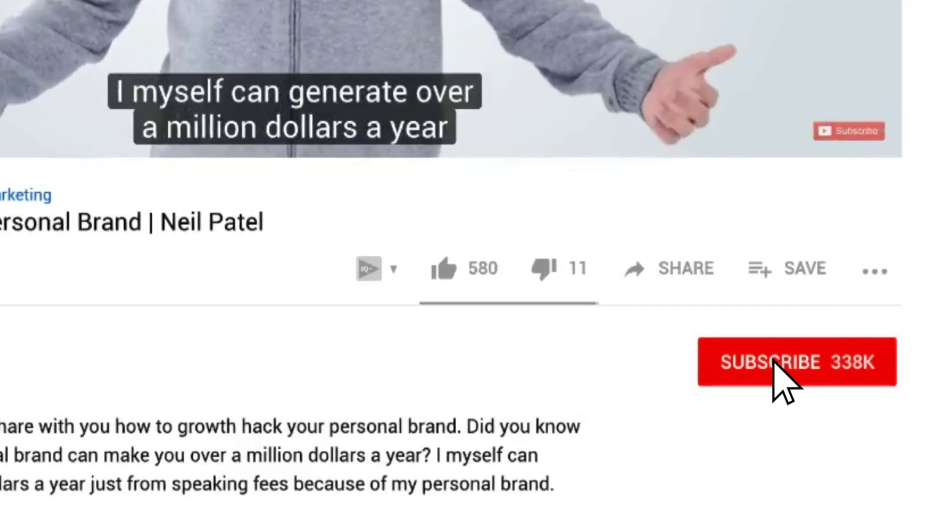
Subscribe to the YouTube channel and set its bell to all notifications
click(812, 363)
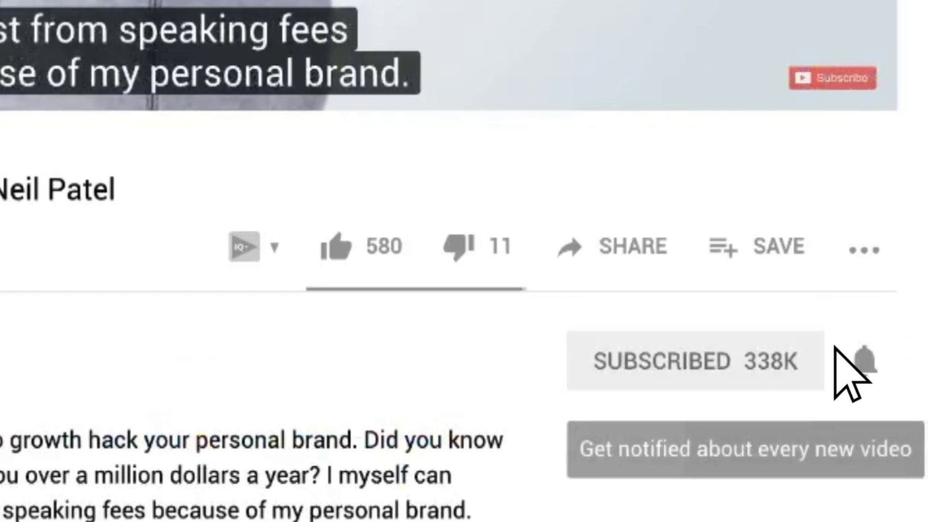
click(863, 363)
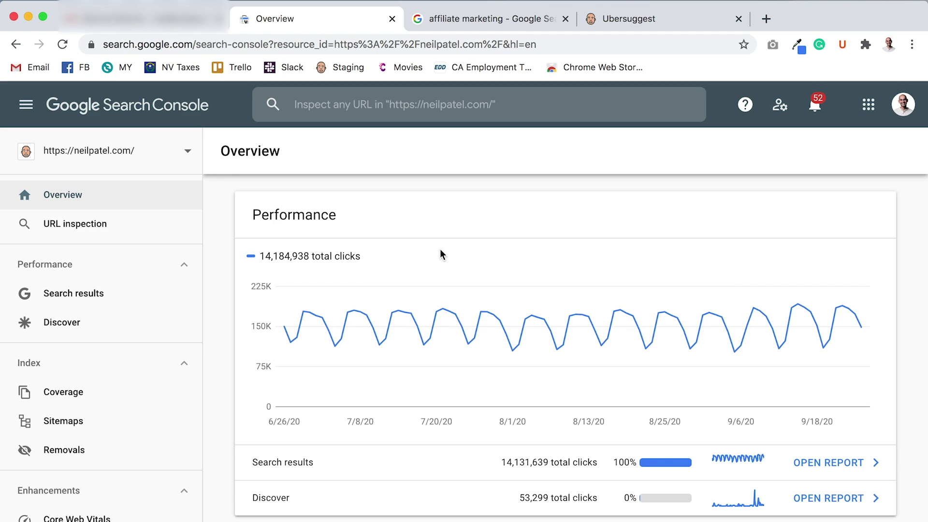
Open the Search results performance report for the neilpatel.com property
click(834, 463)
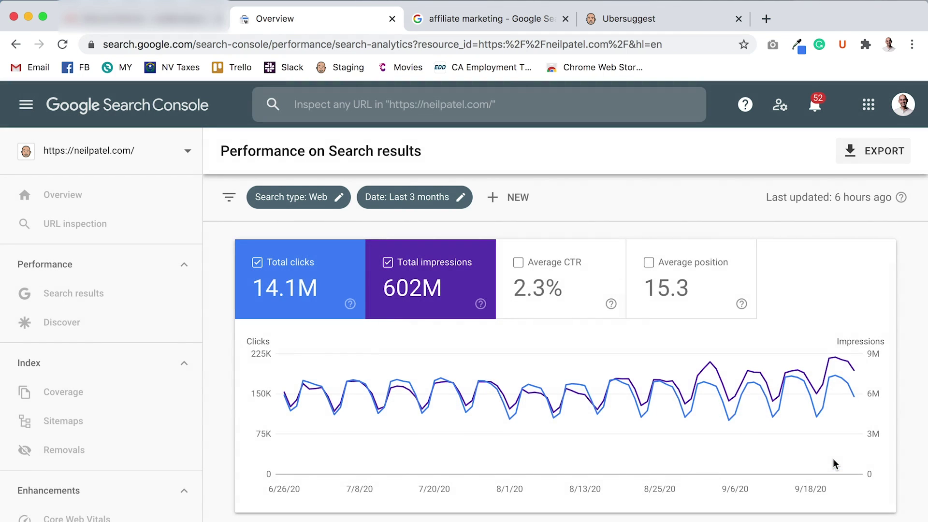
Break performance down by page and filter it to the what-is-affiliate-marketing/ article
scroll(834, 464, down, 3)
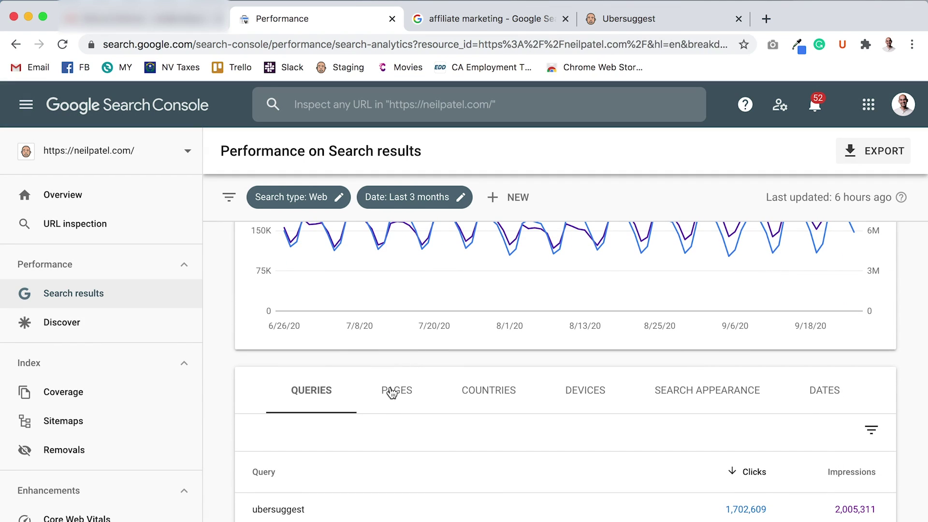
click(393, 392)
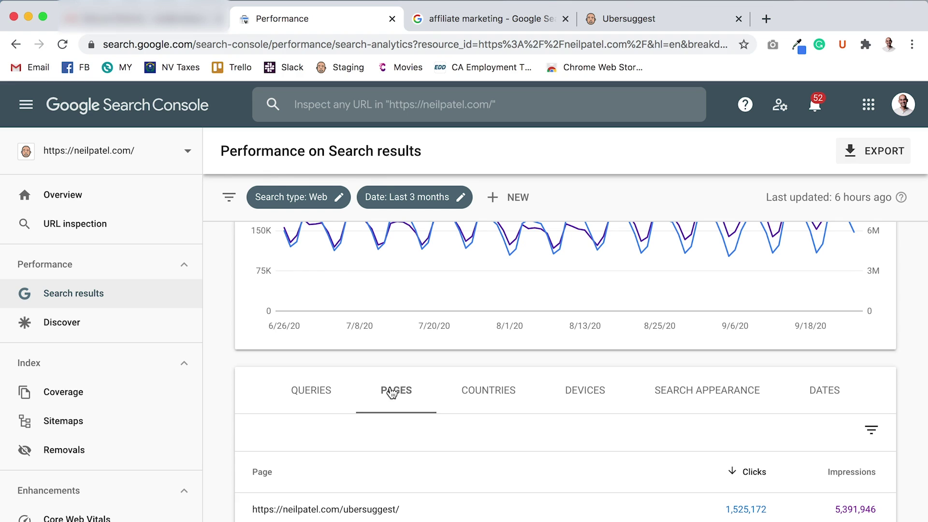
scroll(391, 392, down, 5)
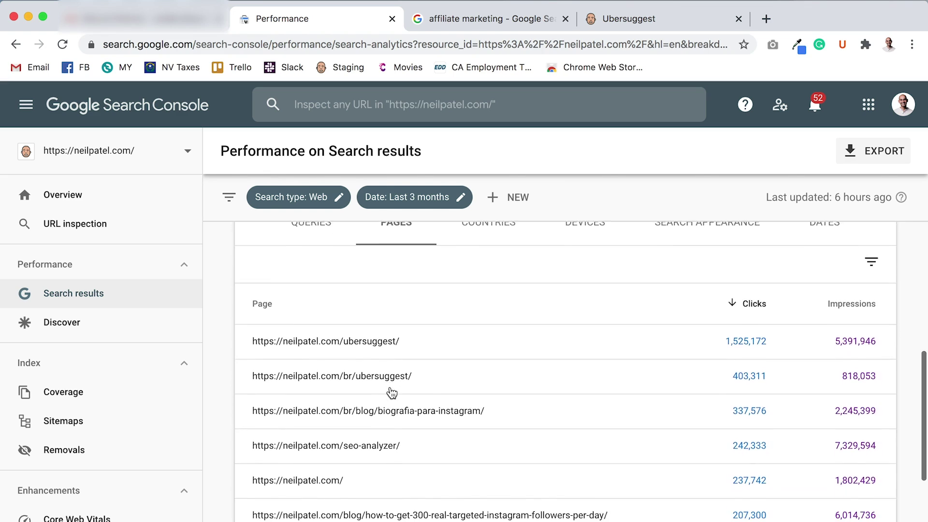
scroll(391, 392, down, 2)
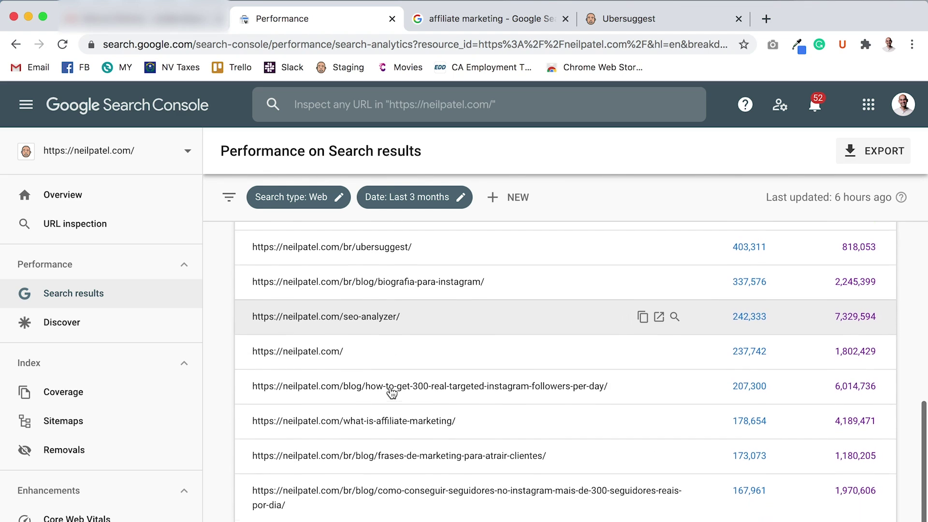
scroll(391, 393, down, 1)
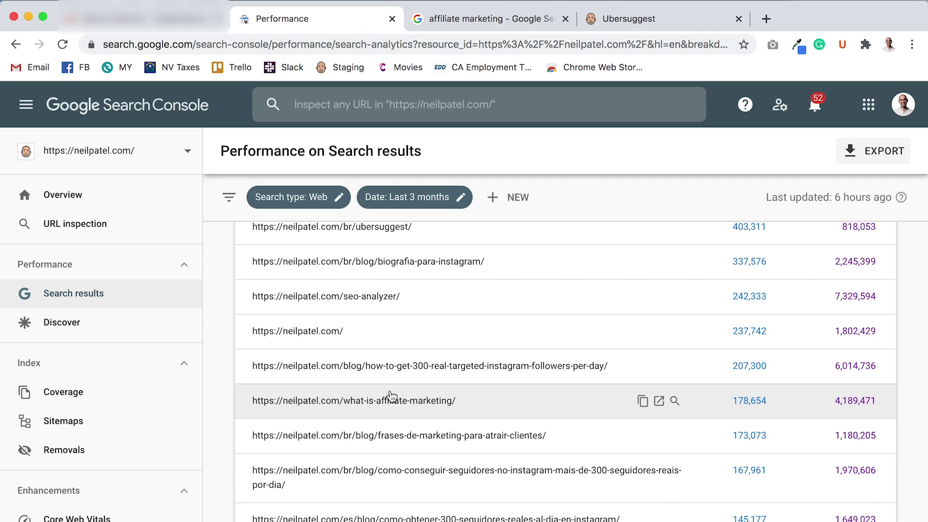
click(391, 400)
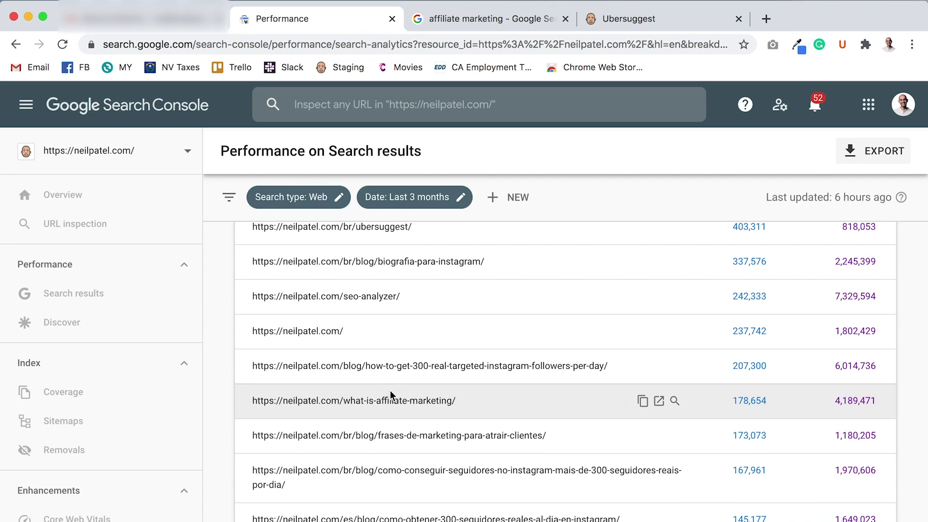
Show the page's queries, topped by 'affiliate marketing' with 84,482 clicks and 873,026 impressions
scroll(391, 396, down, 4)
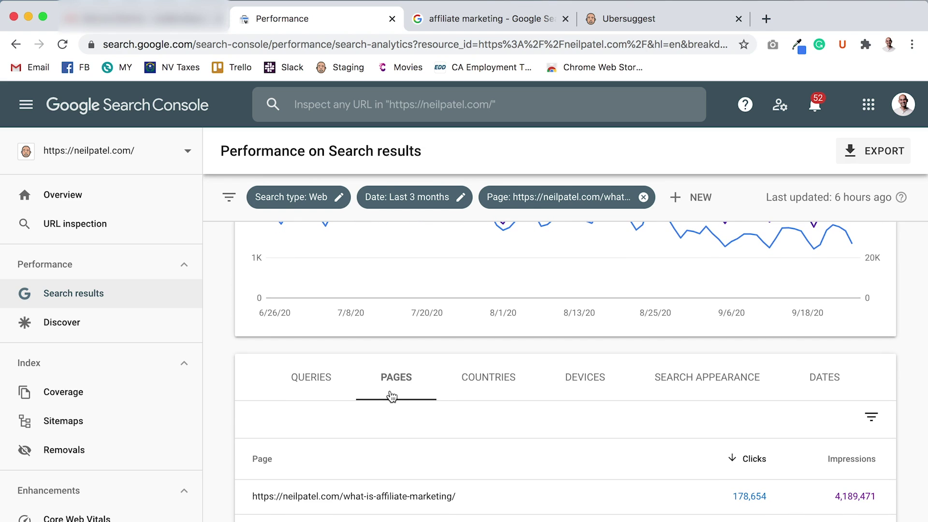
scroll(390, 395, up, 3)
scroll(391, 397, down, 2)
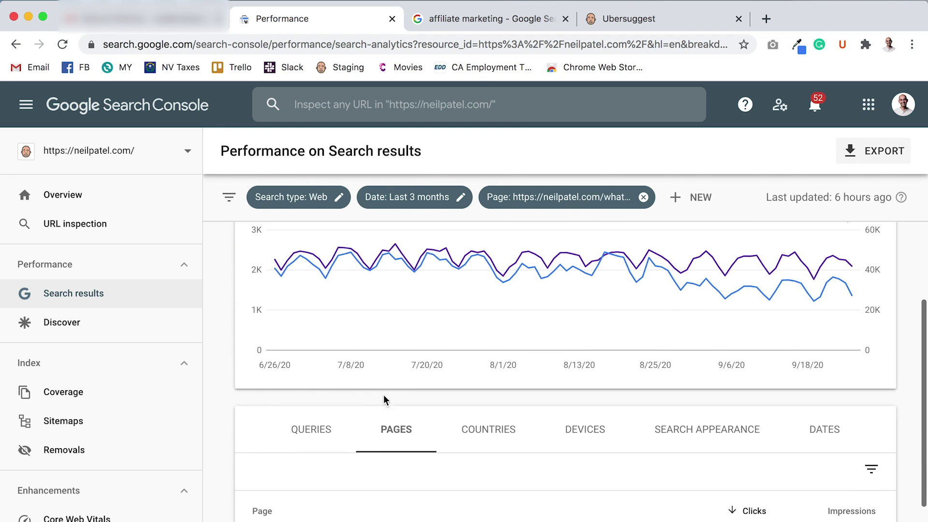
click(315, 430)
scroll(315, 429, down, 1)
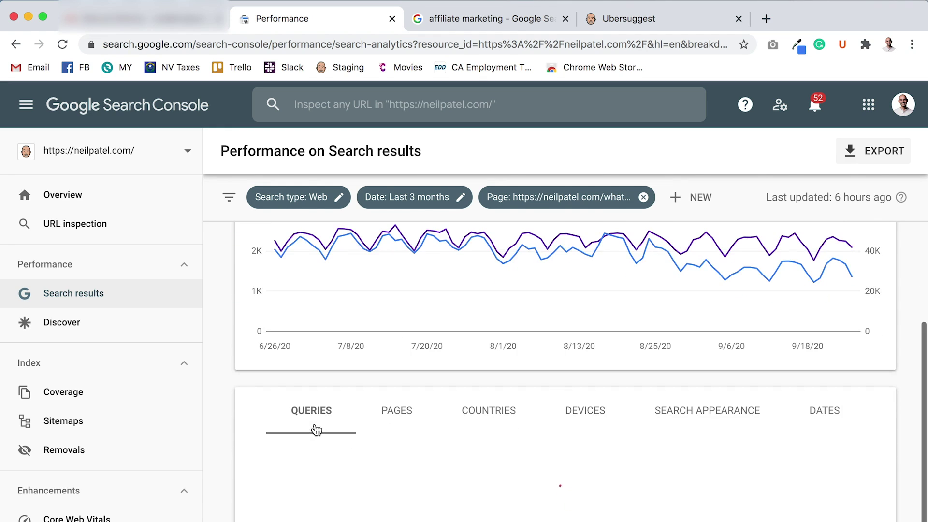
click(370, 402)
scroll(373, 385, down, 2)
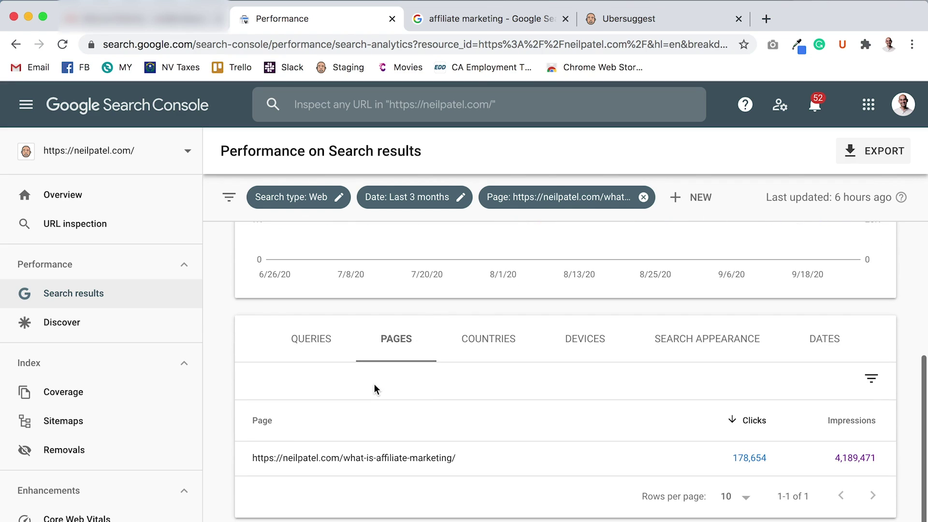
click(302, 331)
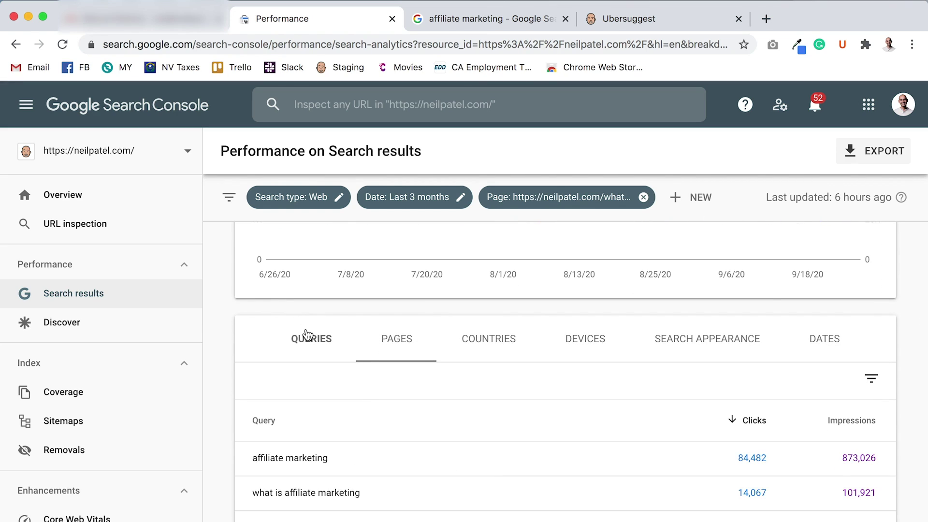
scroll(307, 333, down, 5)
scroll(307, 333, up, 1)
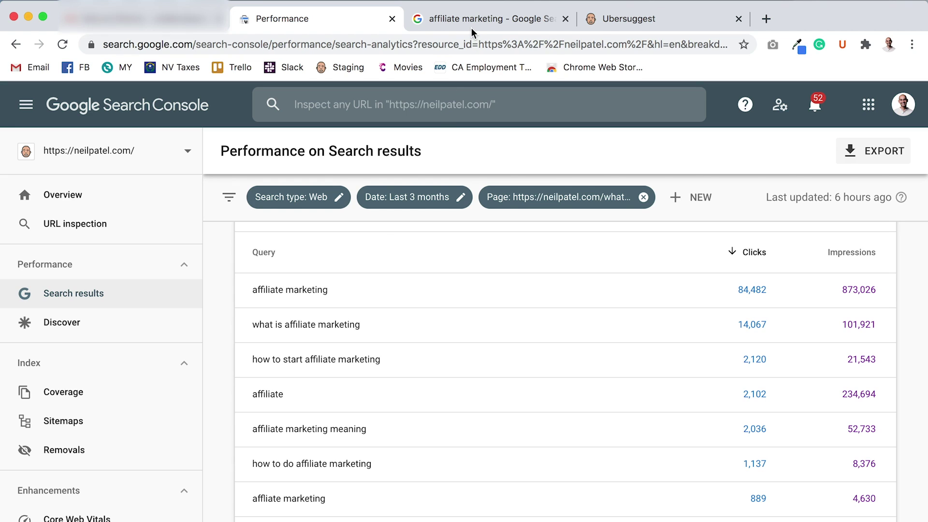
Search Google for 'affiliate marketing' in a new tab and scan the results
key(super+t)
text(affilit)
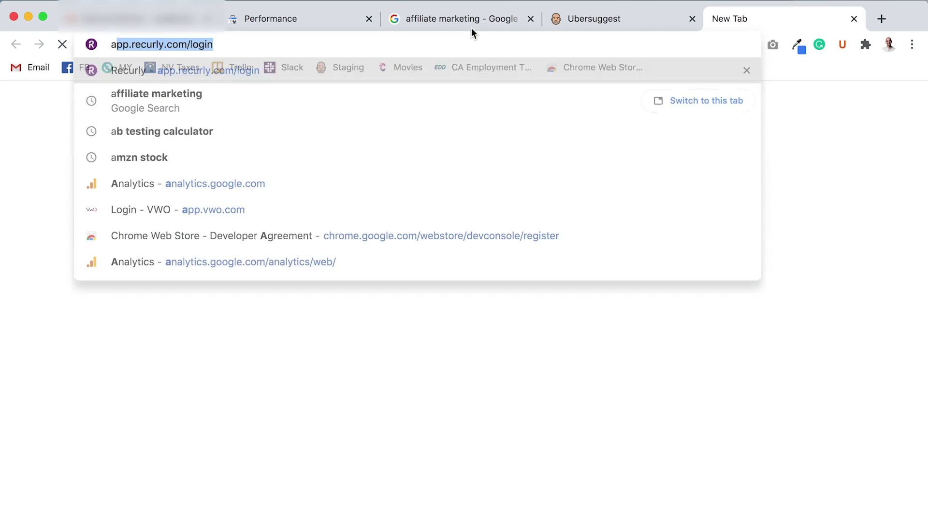
key(BackSpace)
text(a)
key(Return)
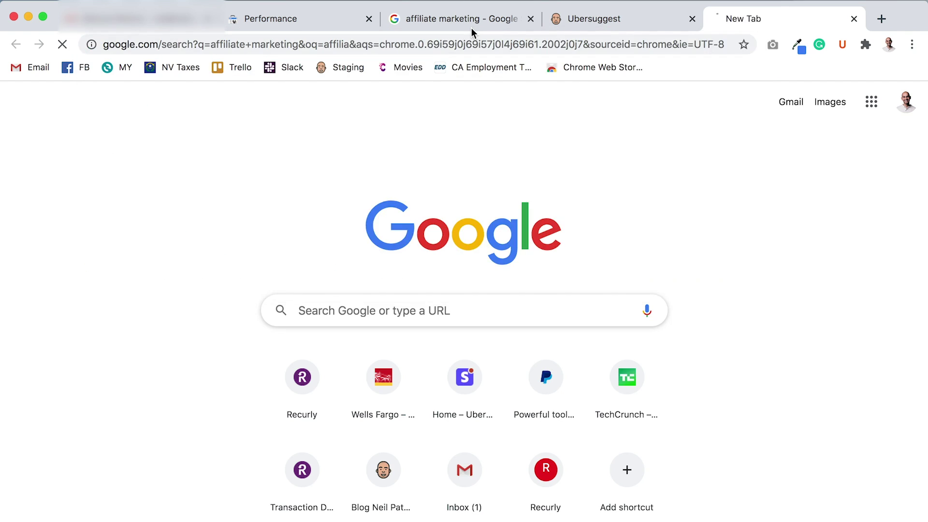
scroll(346, 307, down, 7)
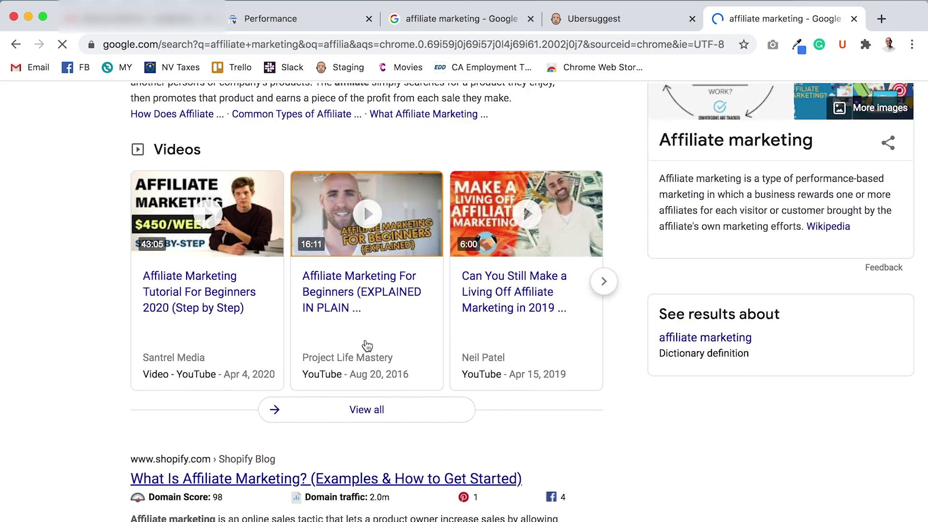
scroll(360, 358, up, 2)
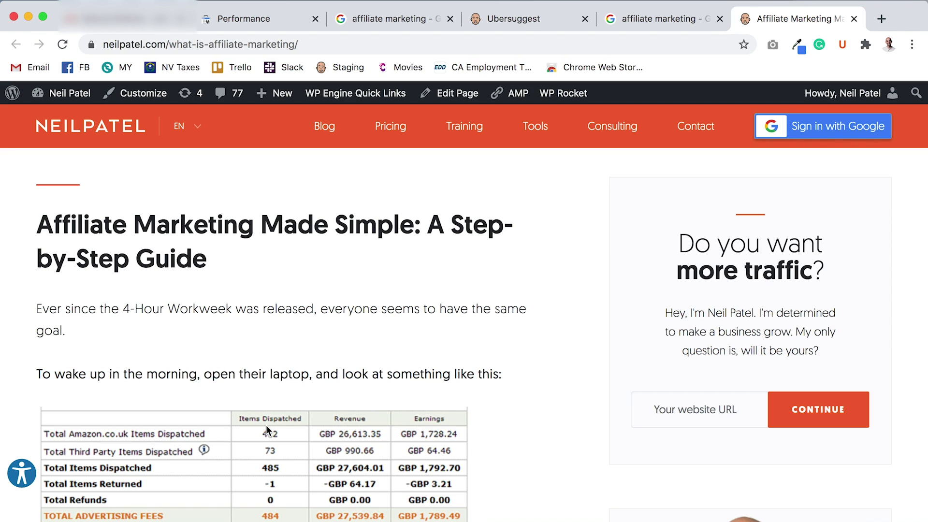
Look up 'affiliate marketing' in Ubersuggest and open all 437 keyword ideas
click(526, 20)
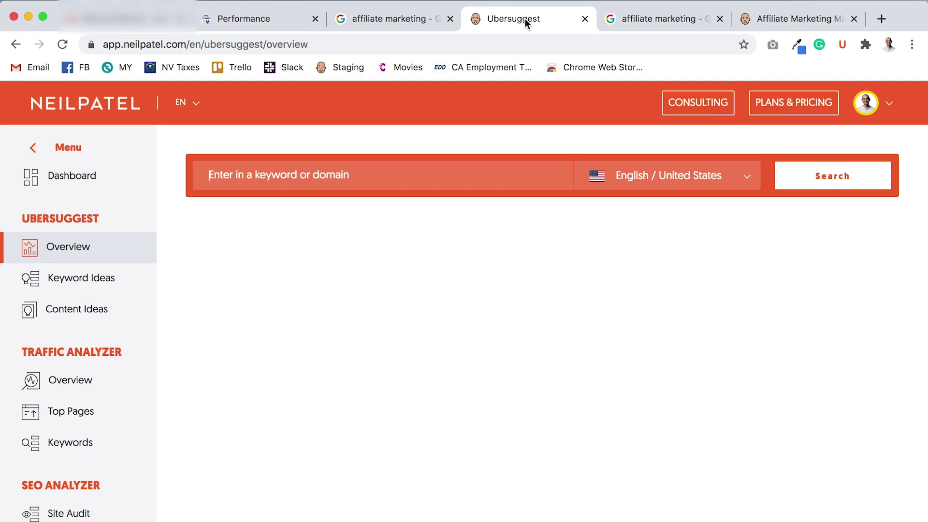
text(affi)
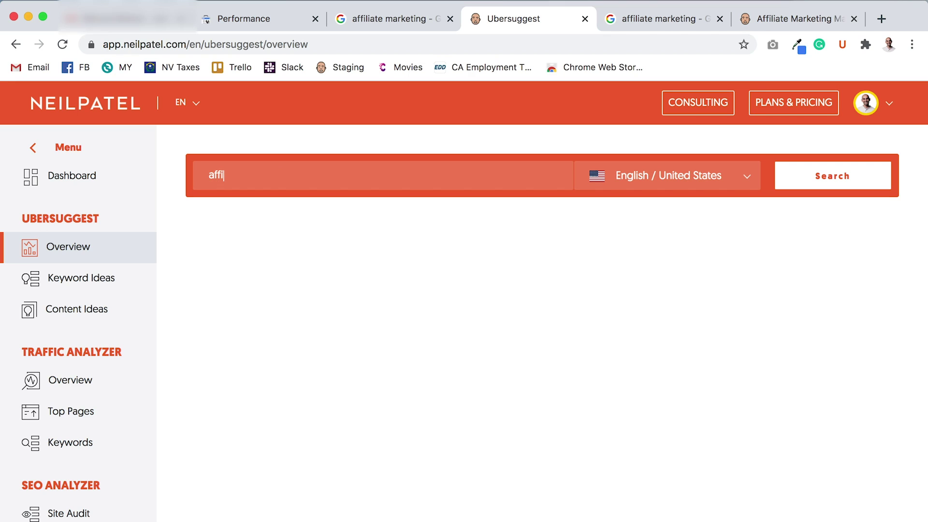
text(liate marketing)
key(Return)
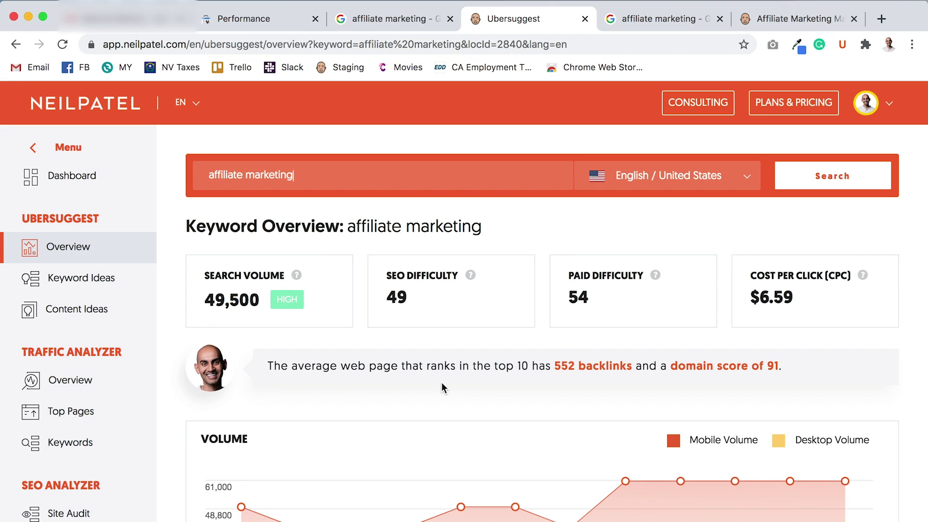
scroll(441, 382, down, 5)
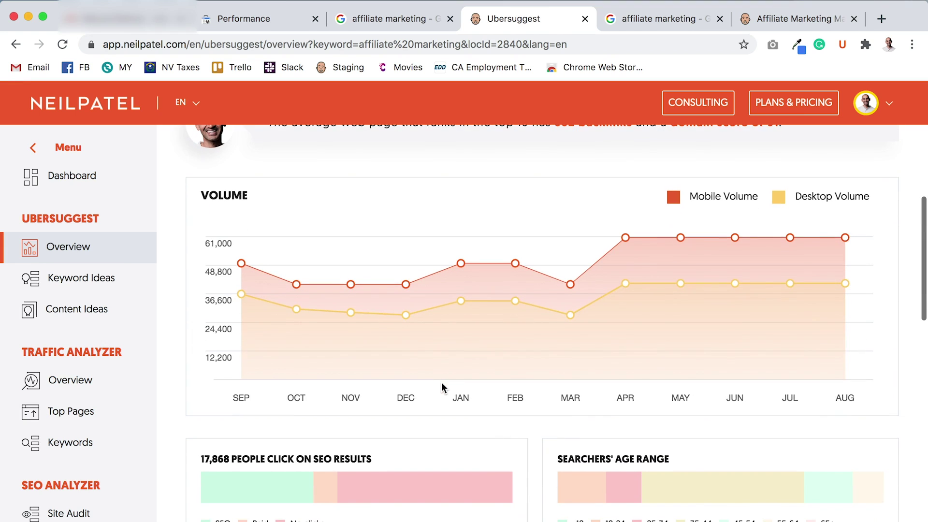
scroll(442, 386, down, 7)
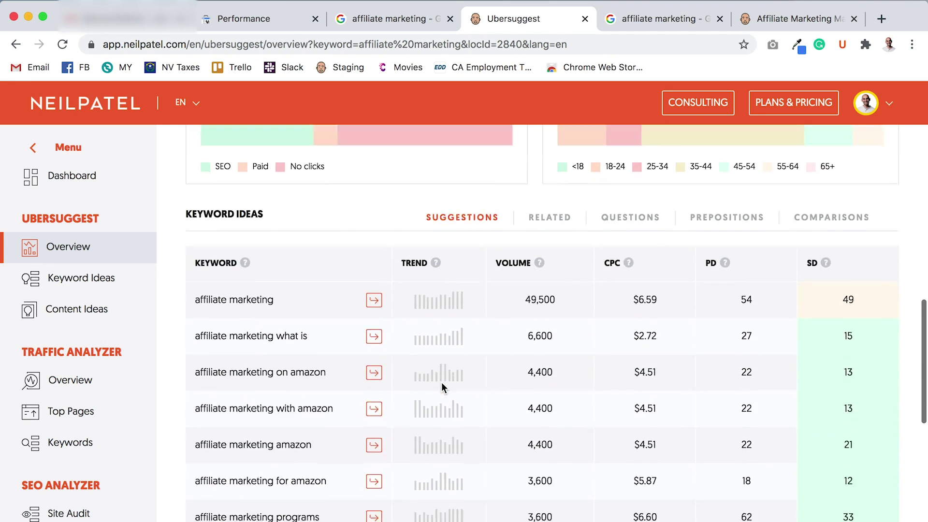
scroll(442, 386, down, 2)
scroll(443, 388, up, 1)
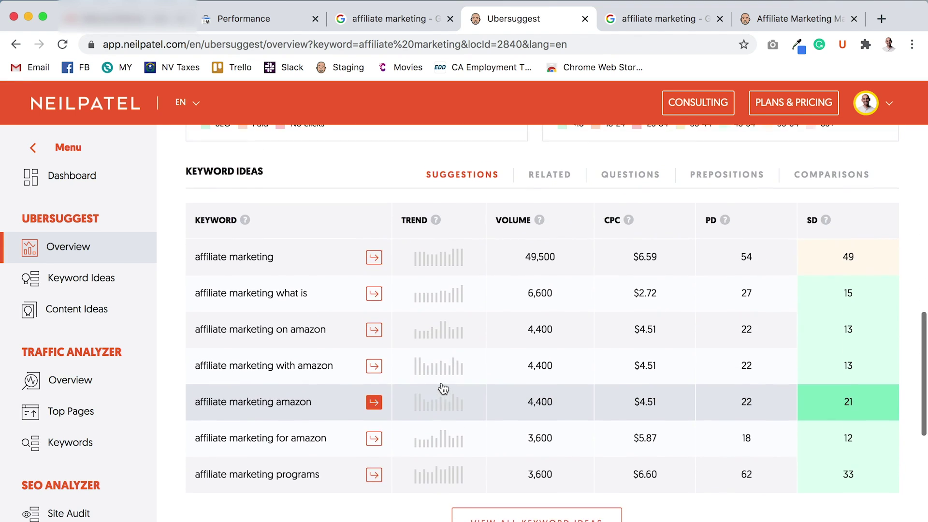
click(536, 516)
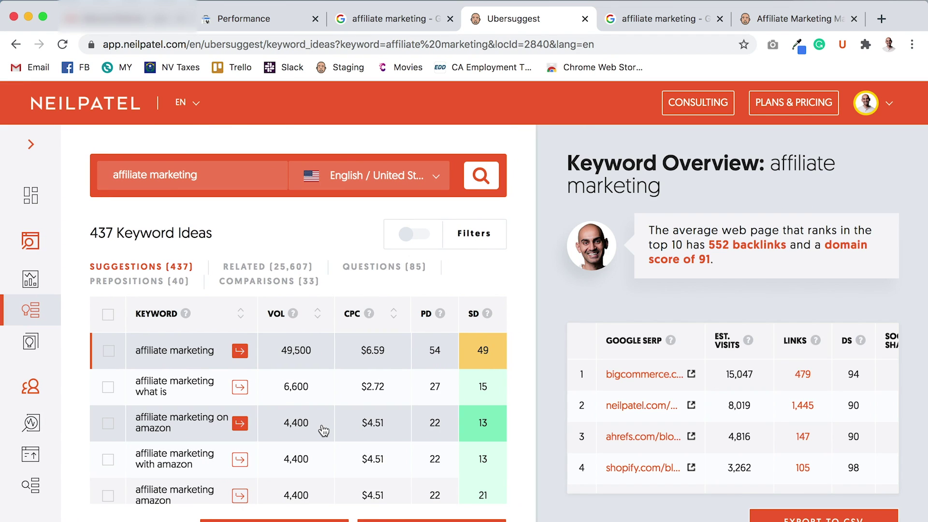
scroll(322, 430, down, 5)
scroll(323, 429, up, 1)
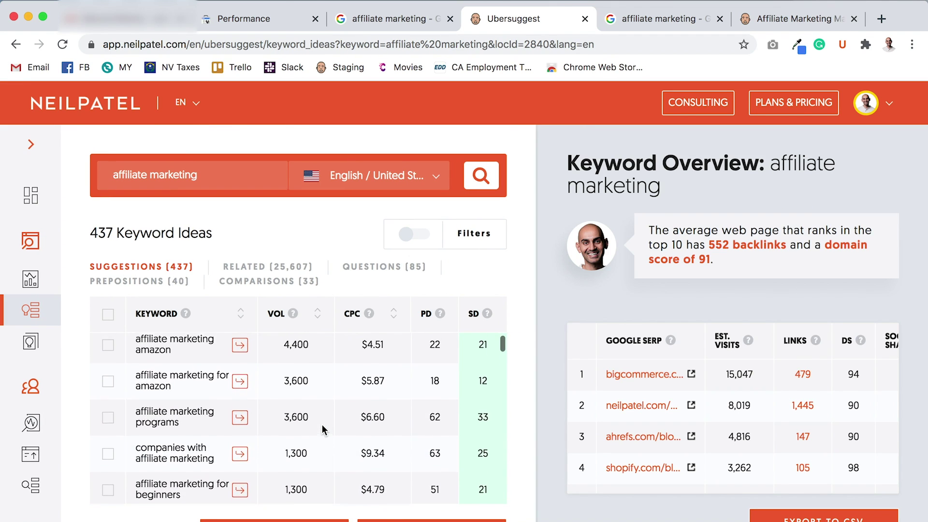
scroll(208, 406, up, 1)
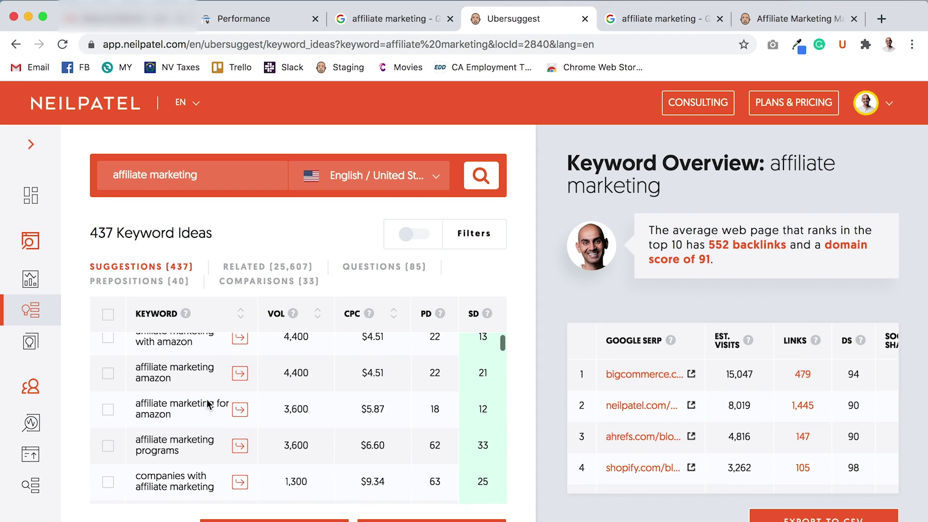
scroll(208, 405, up, 2)
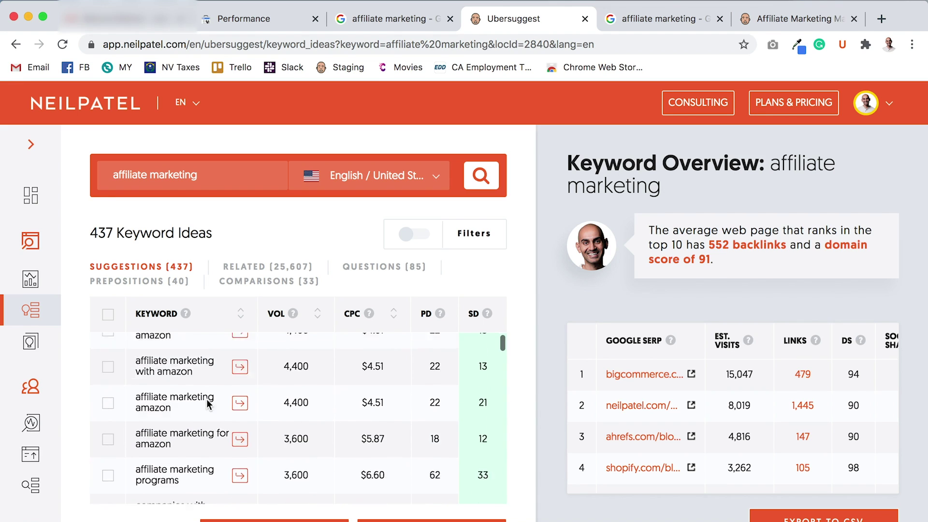
scroll(207, 405, down, 2)
scroll(208, 405, down, 3)
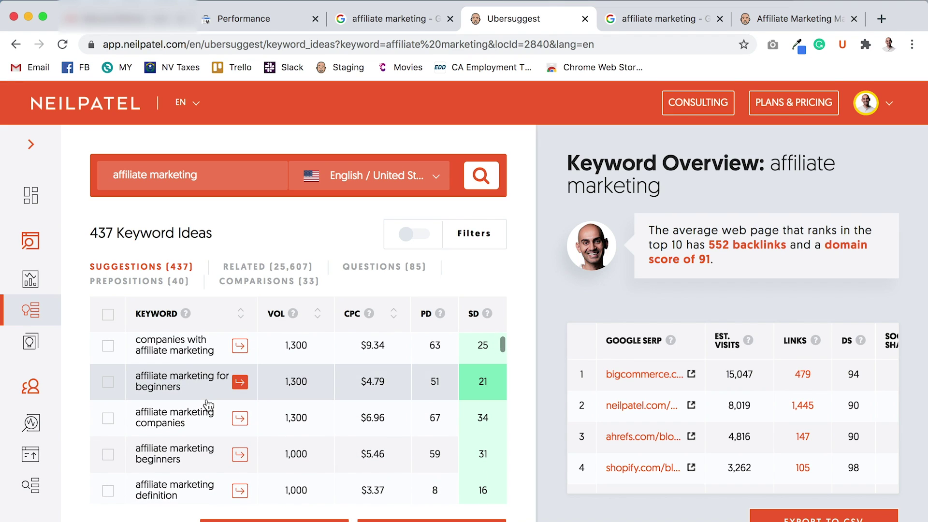
scroll(205, 442, down, 2)
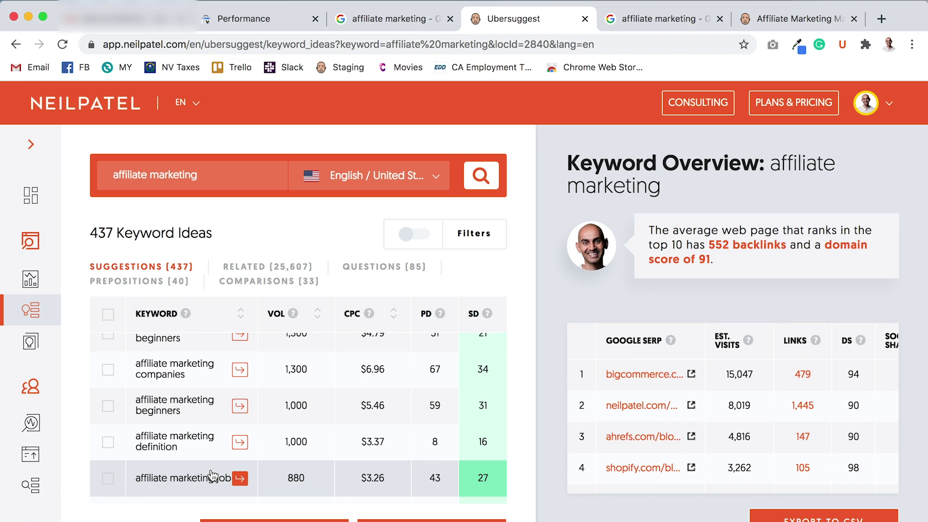
scroll(211, 474, up, 3)
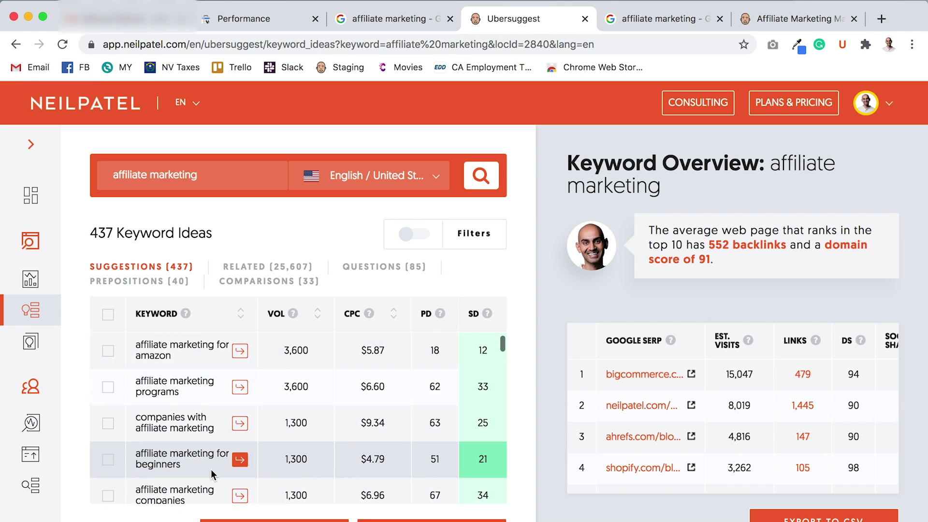
scroll(212, 473, up, 2)
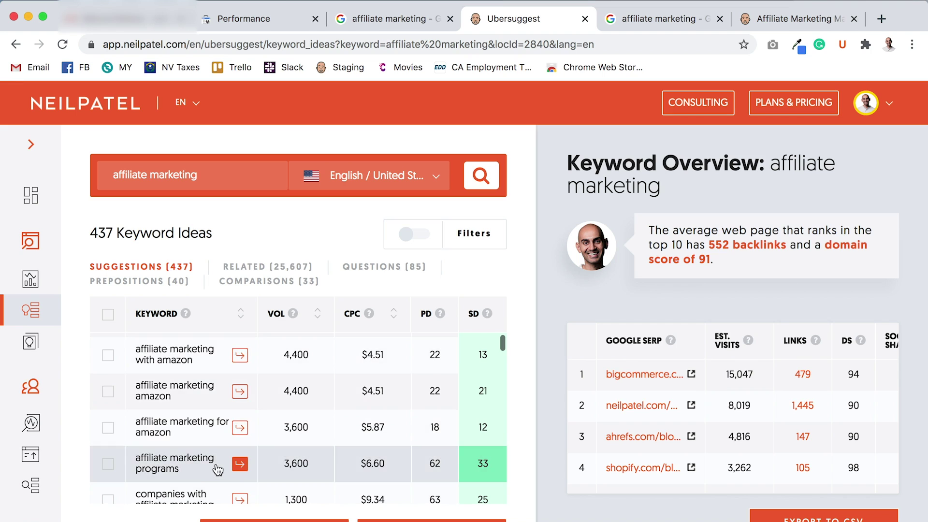
scroll(187, 368, up, 2)
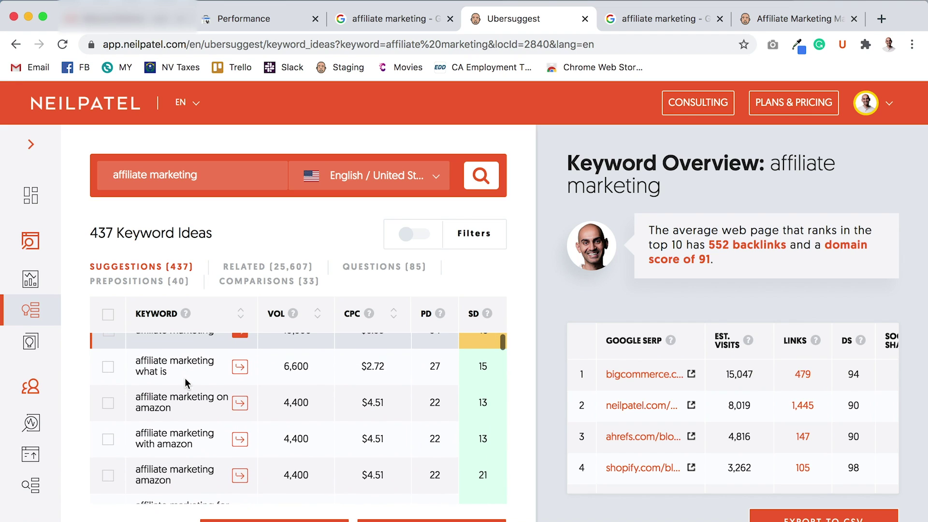
scroll(179, 451, down, 1)
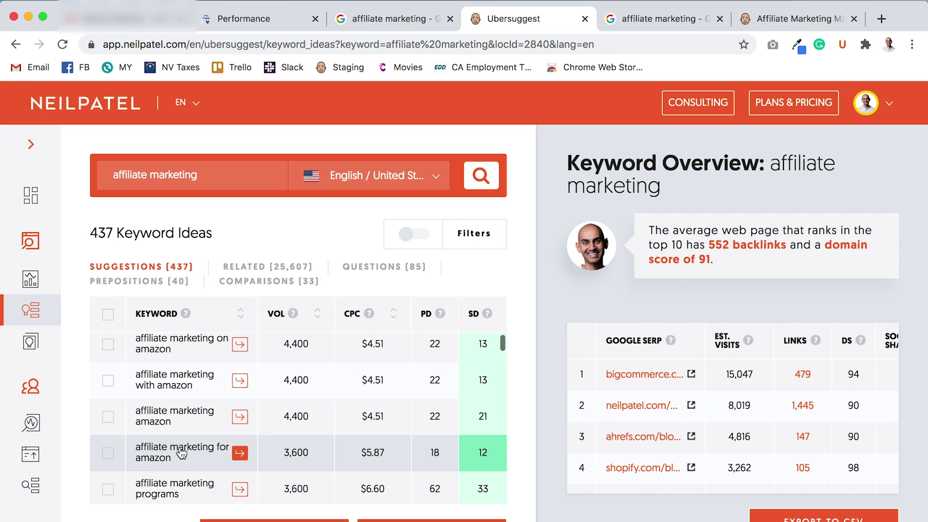
Search Google for 'affiliate marketing for amazon' in a new tab and scroll the results
key(ctrl+t)
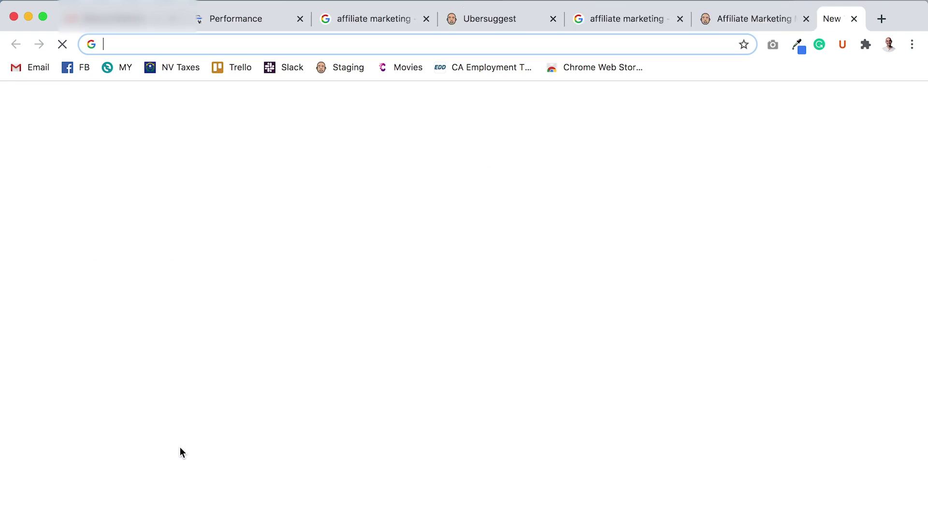
text(affiliate marketing for amazon)
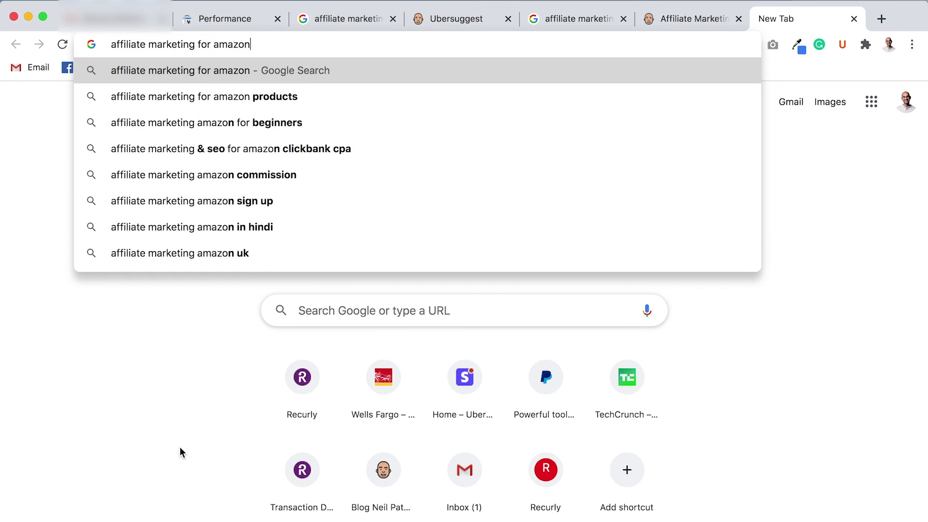
key(Return)
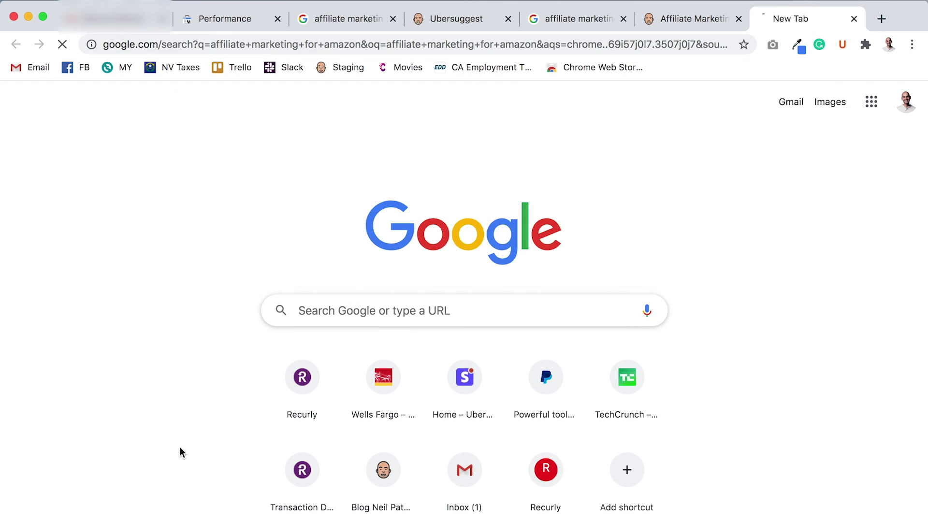
scroll(180, 453, down, 1)
scroll(180, 453, down, 6)
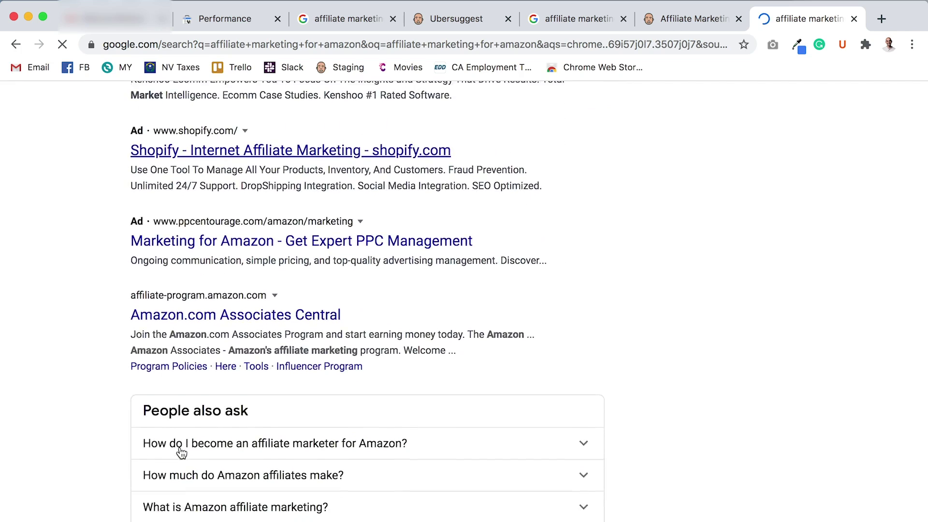
scroll(207, 297, down, 2)
scroll(207, 297, down, 10)
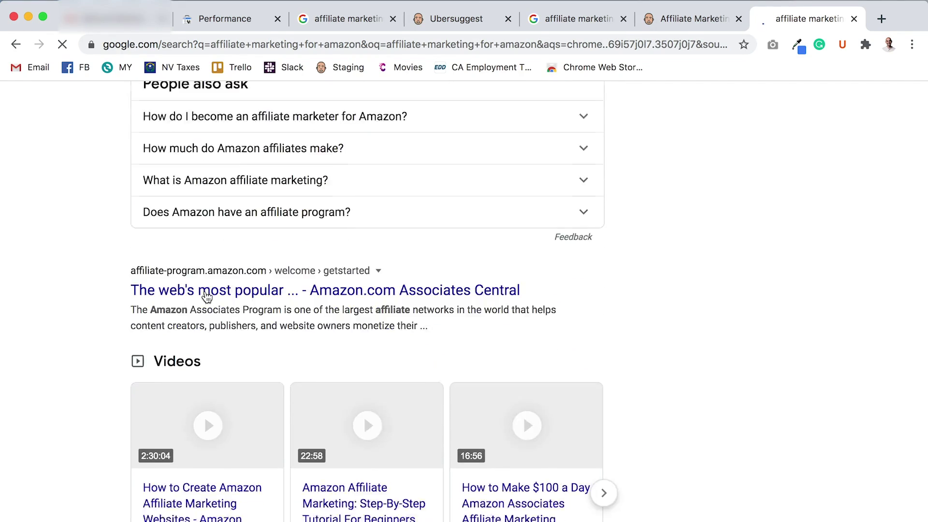
scroll(216, 355, down, 6)
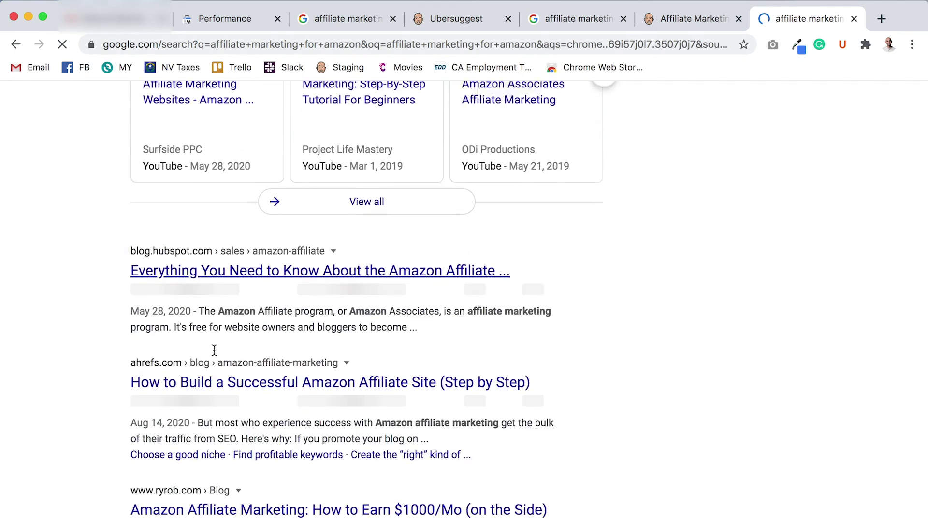
scroll(214, 348, down, 8)
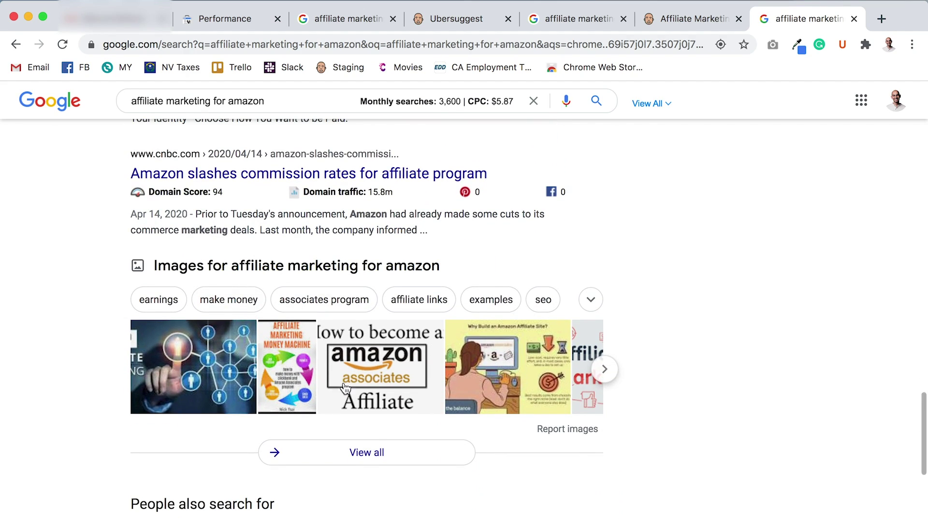
scroll(352, 455, down, 12)
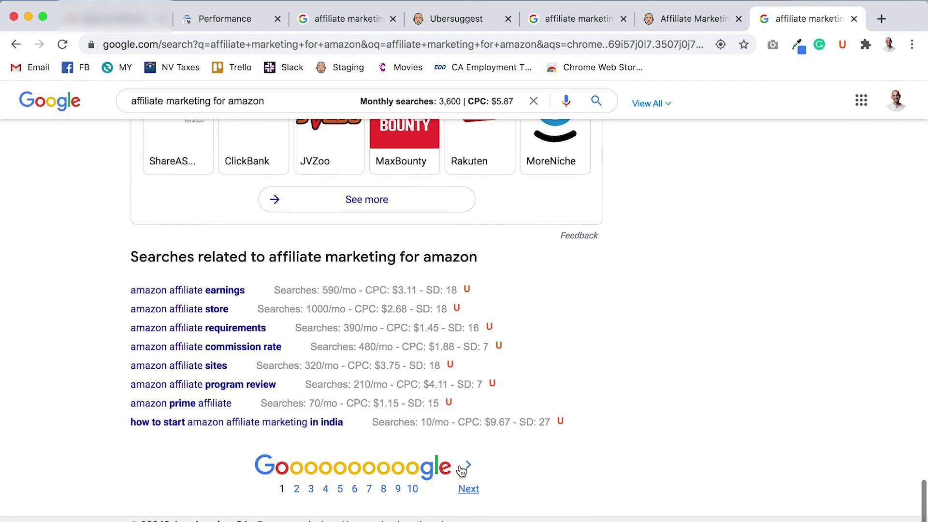
Page forward to the third page of results, then return to the article tab
click(461, 468)
scroll(462, 468, down, 9)
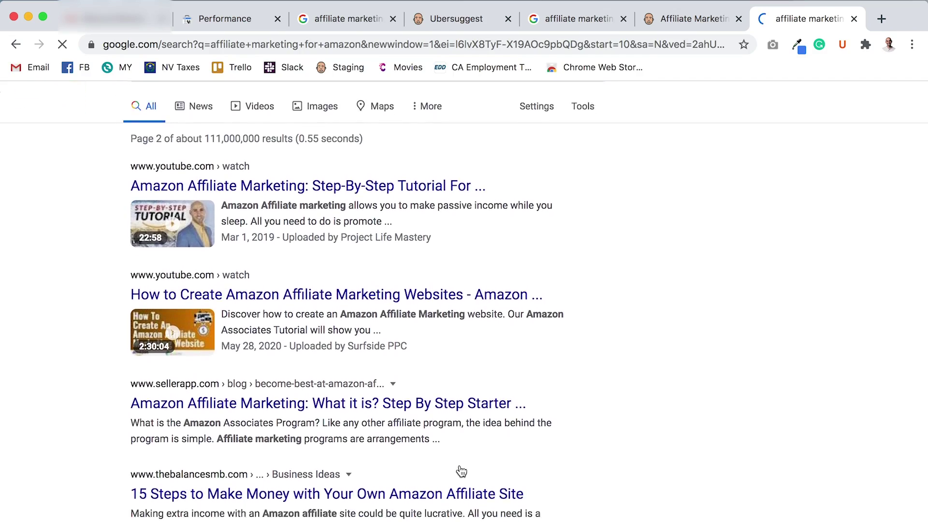
scroll(462, 471, down, 9)
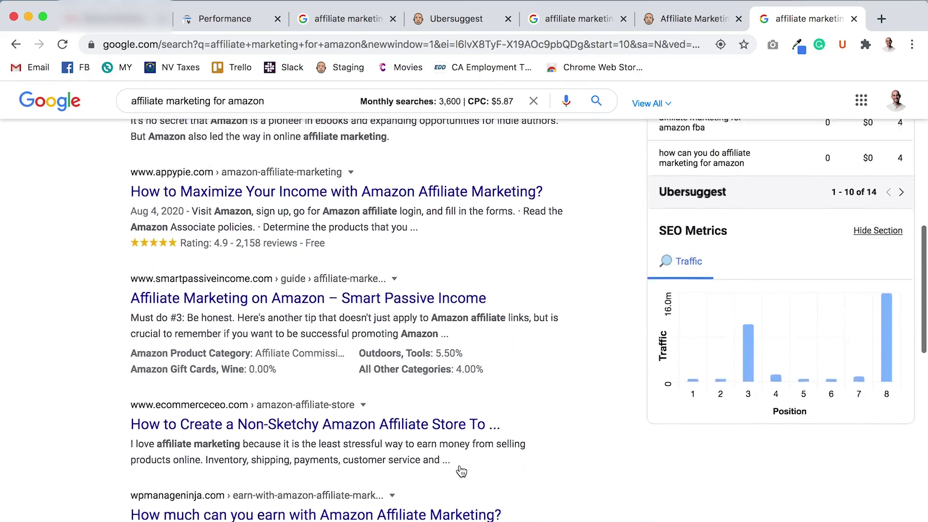
scroll(461, 471, down, 9)
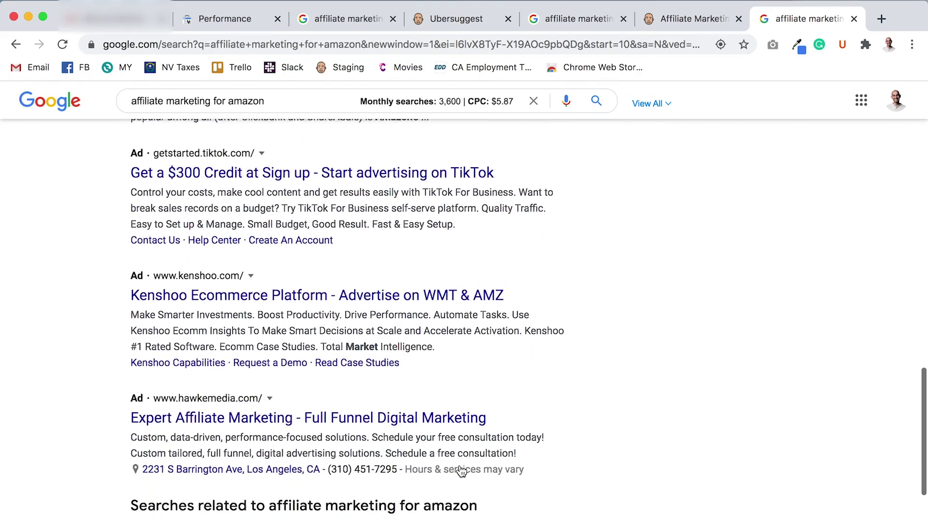
click(499, 491)
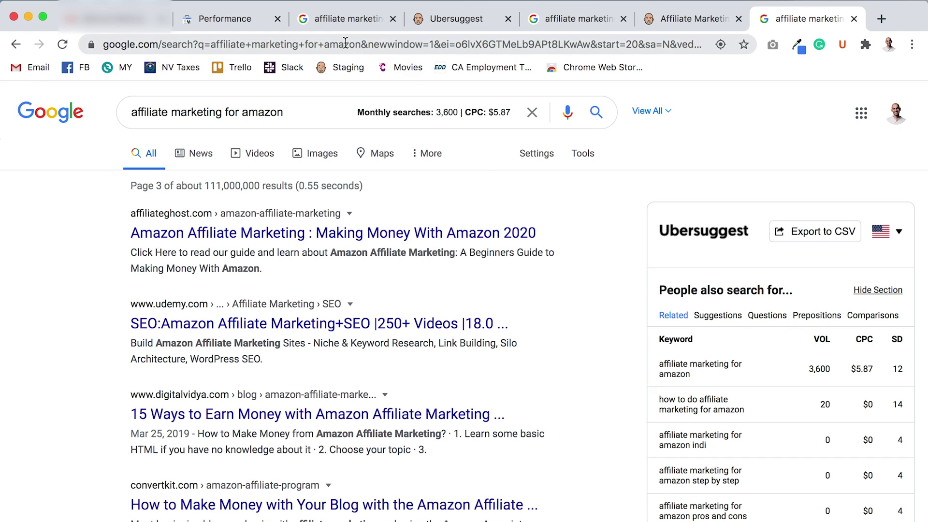
click(670, 24)
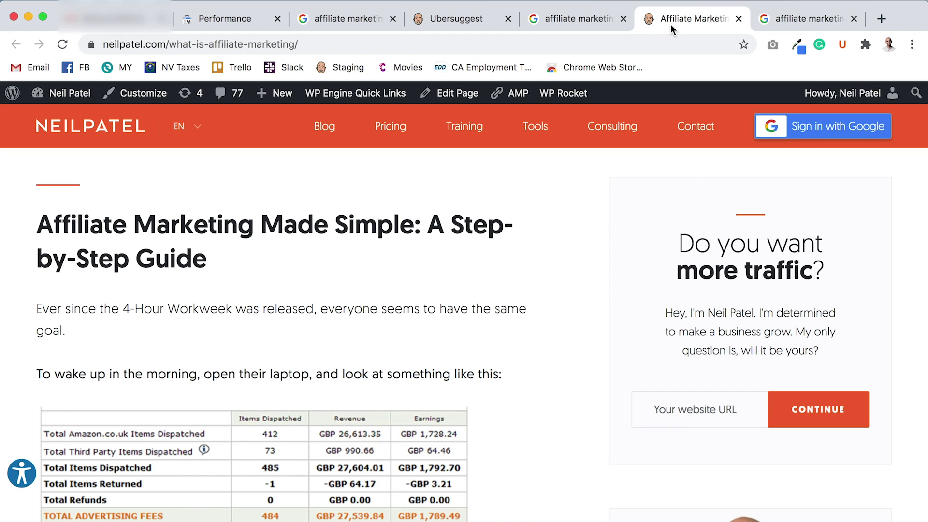
Scroll Ubersuggest's keyword ideas for variations like examples, reddit and pinterest, then revisit the article
click(451, 17)
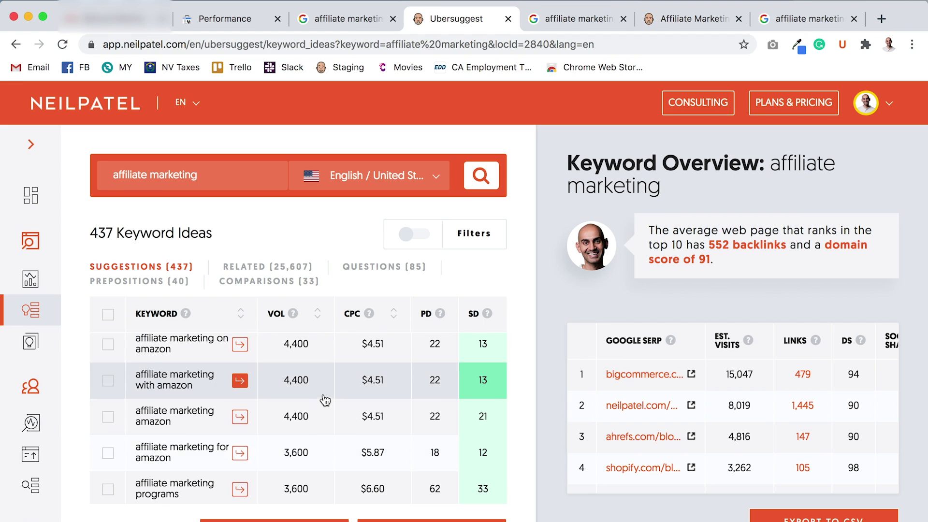
scroll(323, 393, down, 5)
scroll(324, 394, down, 8)
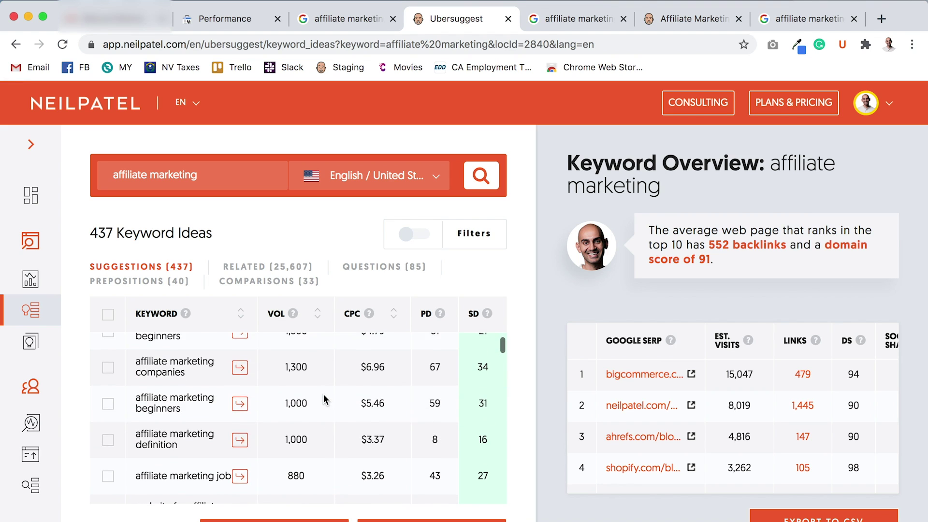
scroll(325, 400, down, 2)
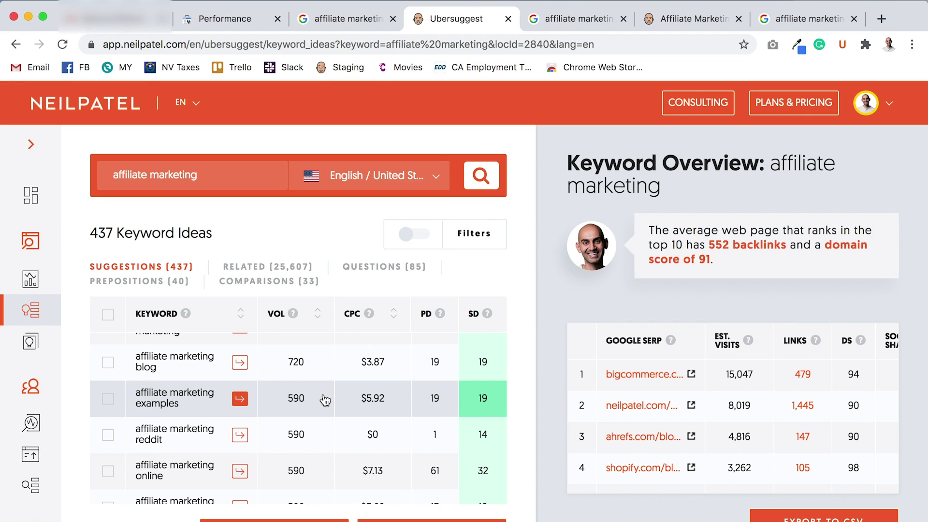
scroll(325, 400, down, 4)
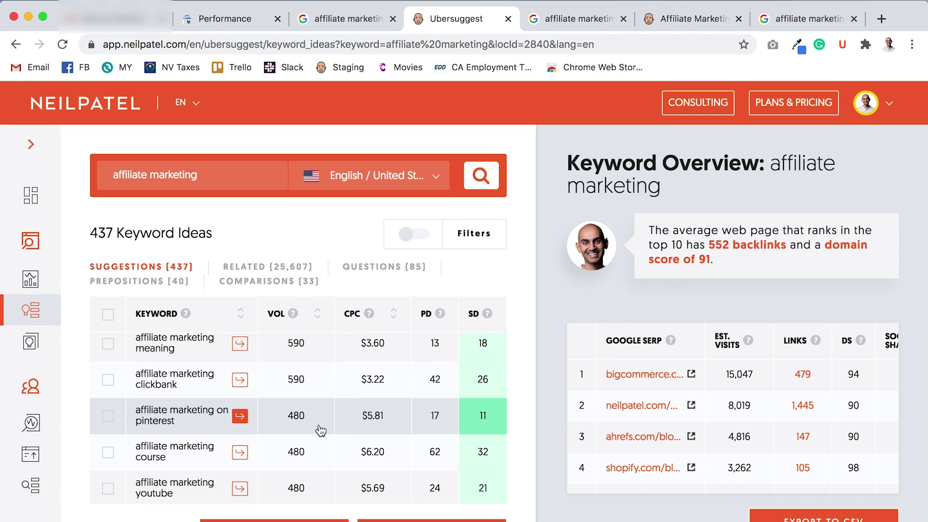
click(660, 15)
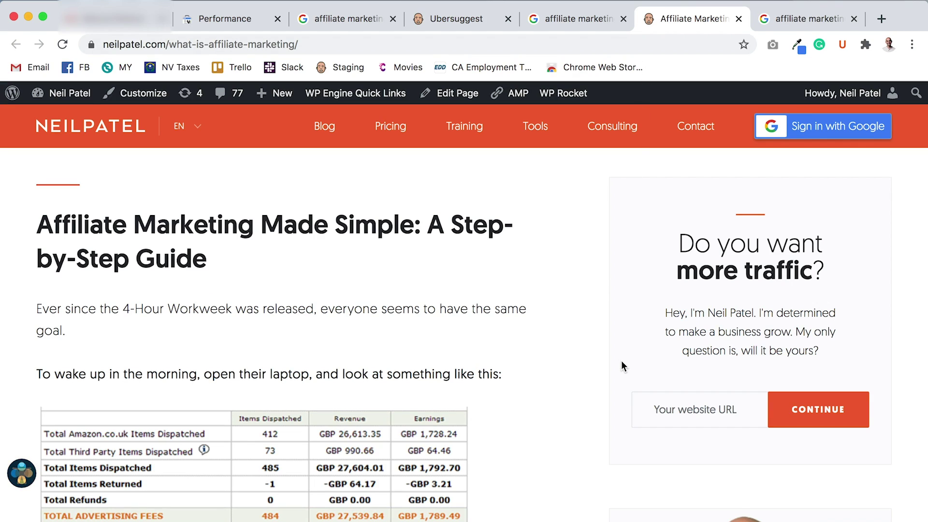
Scroll the article past the quote and diagram to its affiliate marketing definition
scroll(621, 360, down, 5)
scroll(621, 361, down, 20)
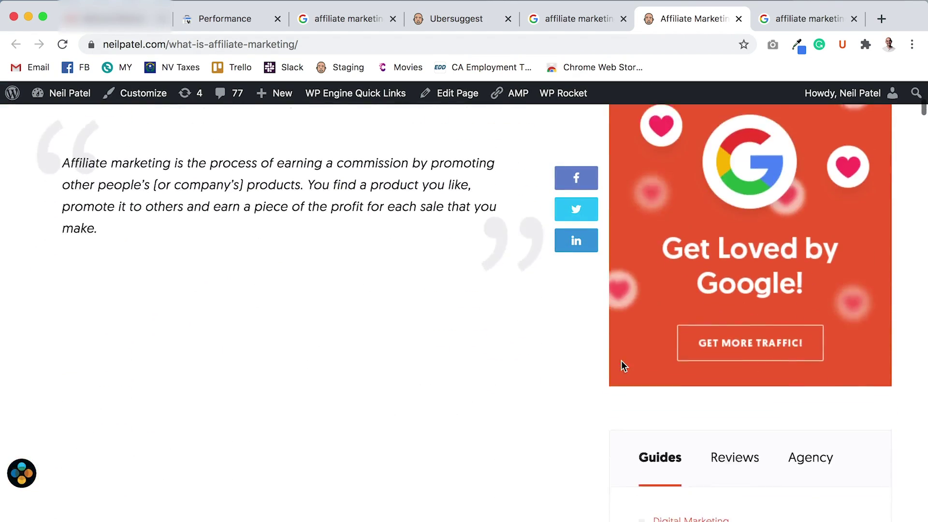
scroll(621, 361, down, 15)
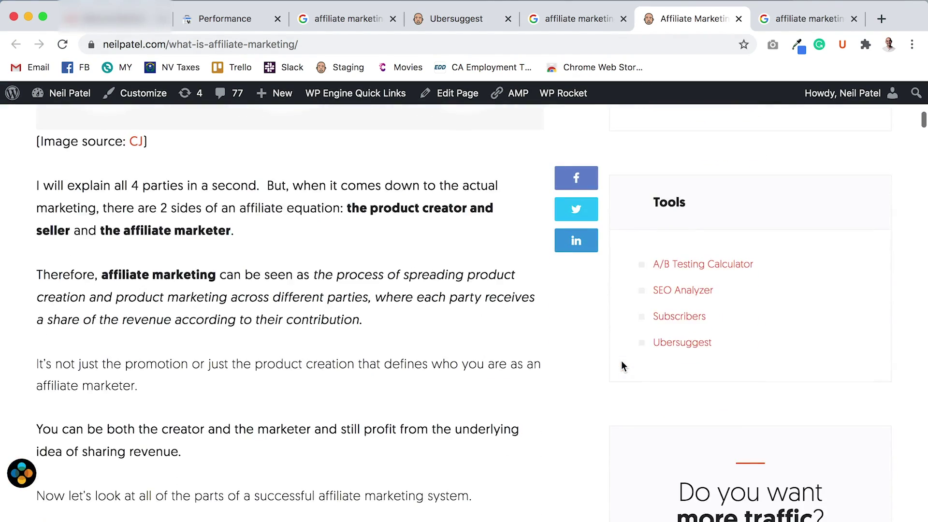